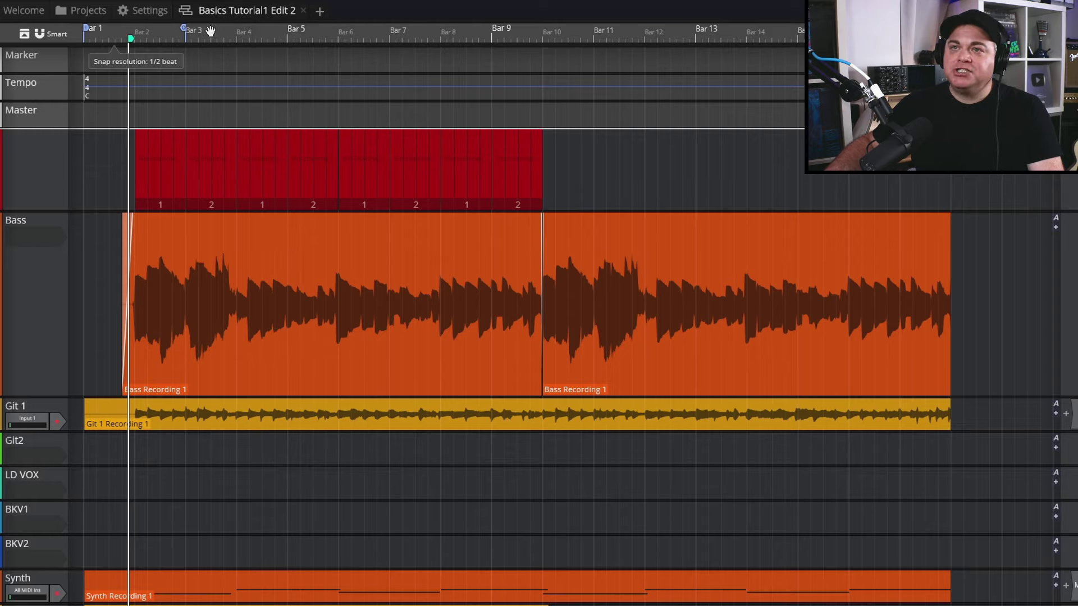
Step: Set the marked region's end to where the first Bass clip ends and its start to where that clip begins
{"action": "mouse_move", "coordinate": [184, 27]}
{"action": "left_mouse_down"}
{"action": "mouse_move", "coordinate": [580, 35]}
{"action": "mouse_move", "coordinate": [543, 33]}
{"action": "left_mouse_up"}
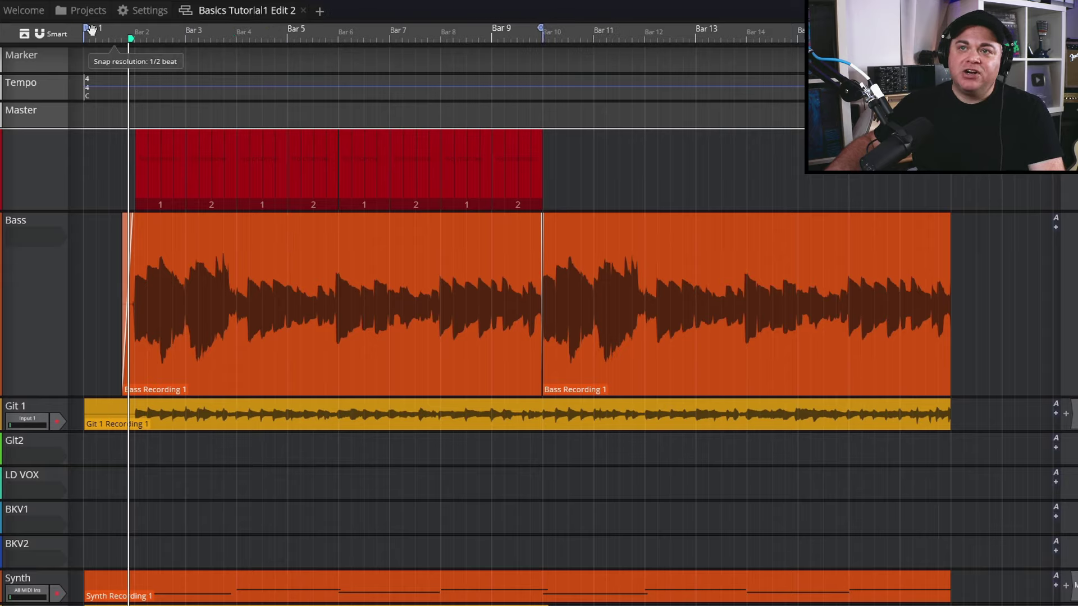
{"action": "left_click_drag", "start_coordinate": [84, 28], "coordinate": [124, 29]}
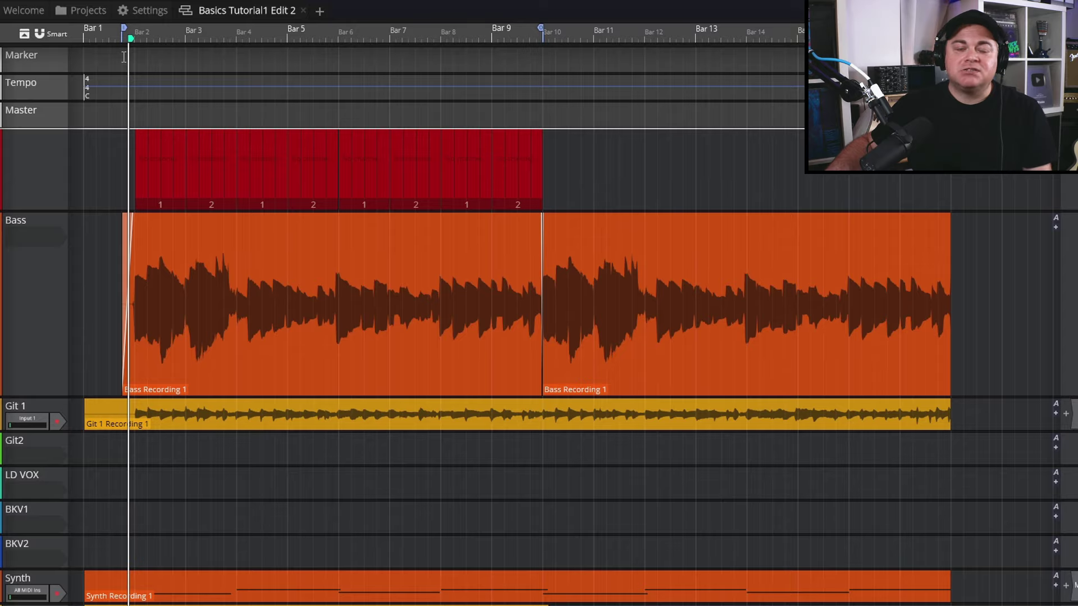
{"action": "scroll", "coordinate": [126, 39], "scroll_direction": "up", "scroll_amount": 5}
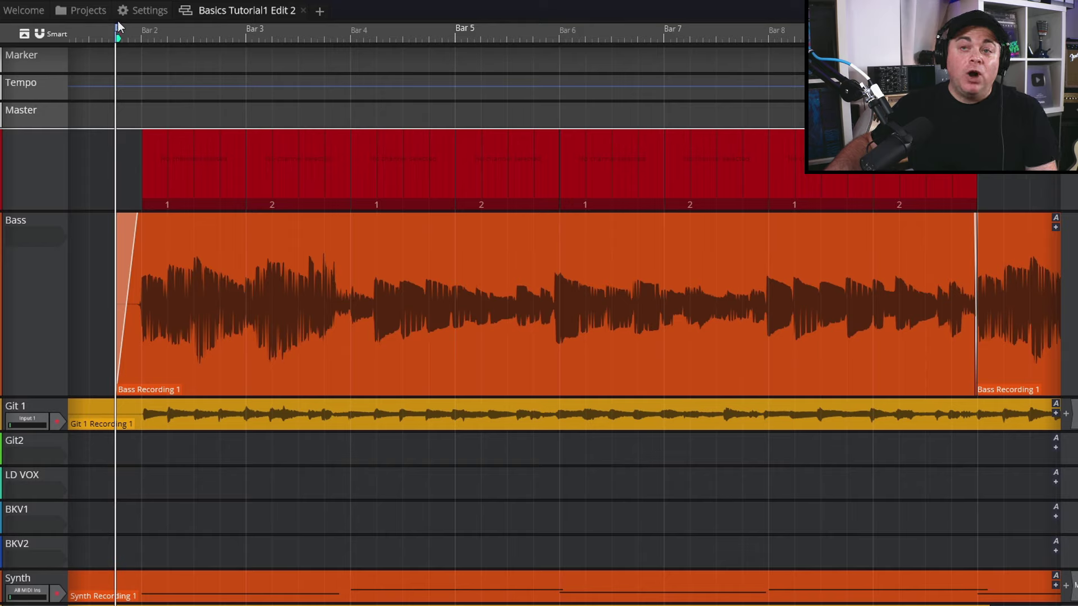
{"action": "mouse_move", "coordinate": [234, 212]}
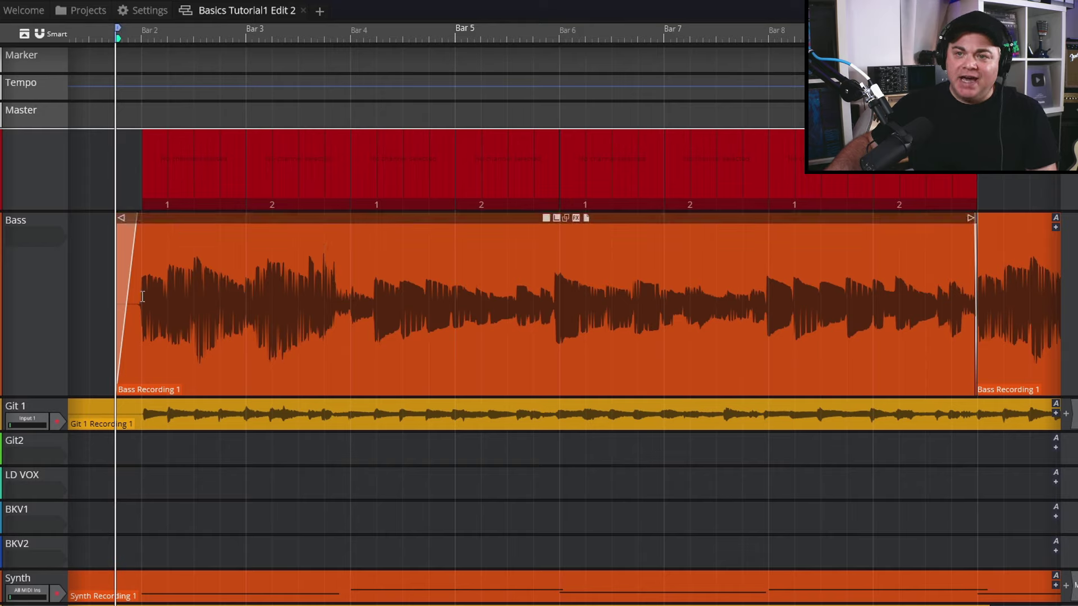
{"action": "scroll", "coordinate": [147, 35], "scroll_direction": "down", "scroll_amount": 5}
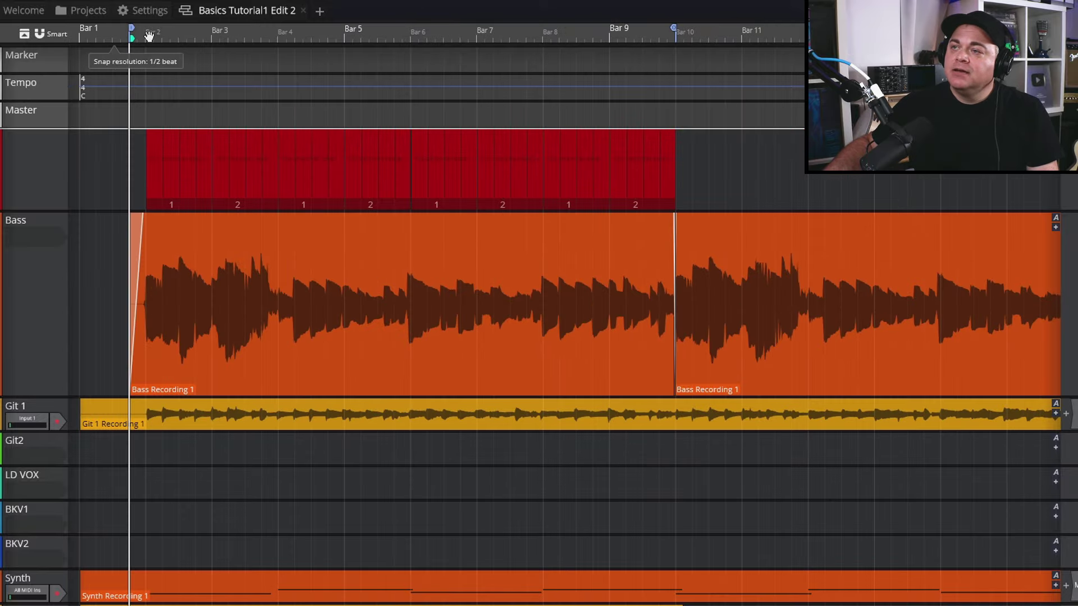
Step: Move the marked region's end from bar 12 back to the join between the first two Bass clips, just before bar 10
{"action": "scroll", "coordinate": [342, 34], "scroll_direction": "up", "scroll_amount": 6}
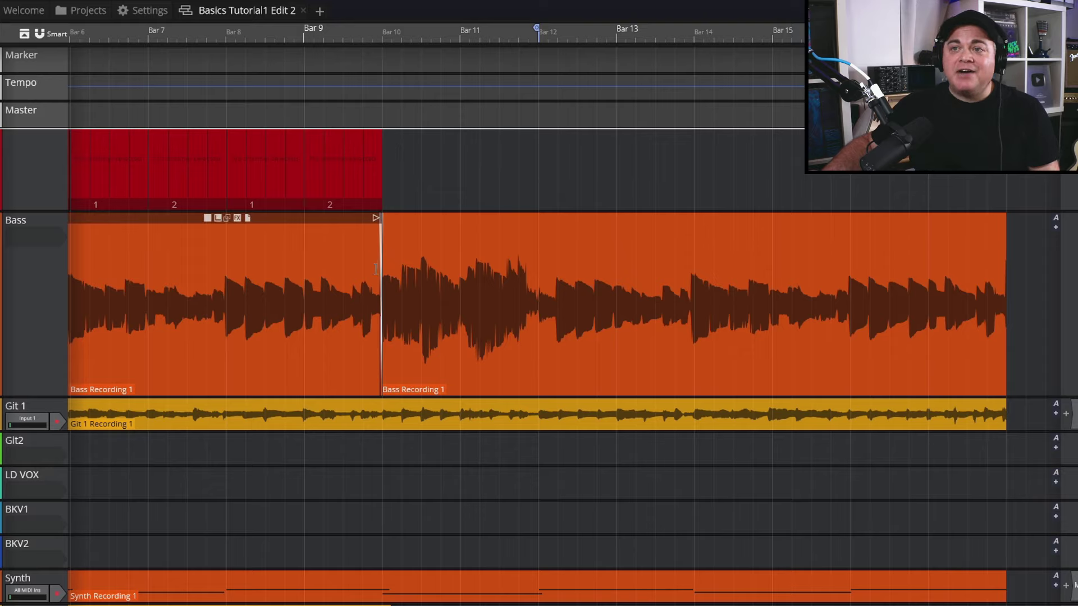
{"action": "left_click", "coordinate": [537, 25]}
{"action": "left_click_drag", "start_coordinate": [537, 25], "coordinate": [381, 38]}
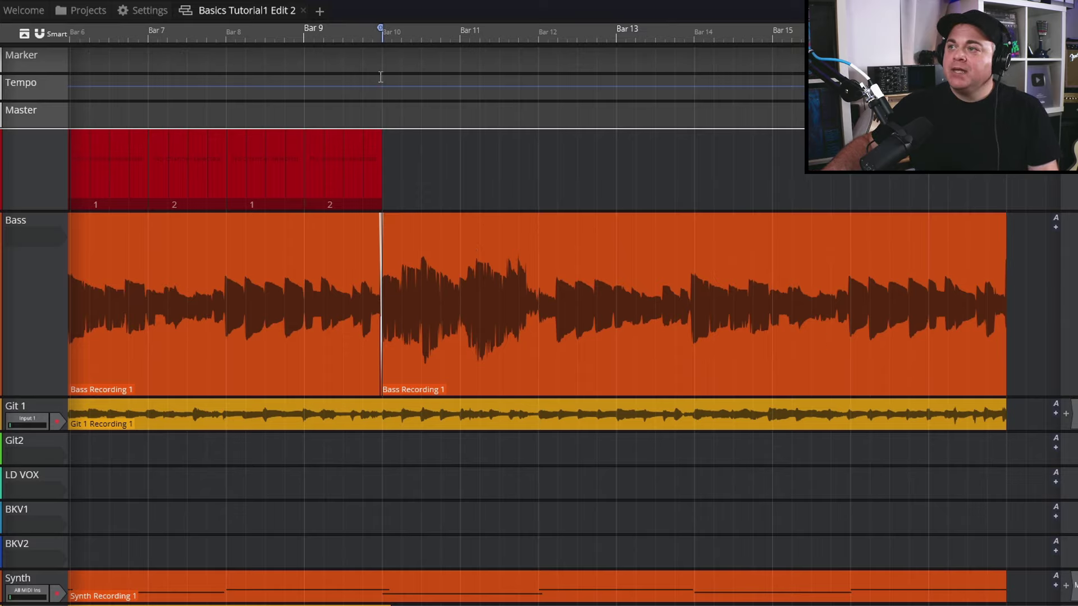
{"action": "scroll", "coordinate": [315, 36], "scroll_direction": "down", "scroll_amount": 3}
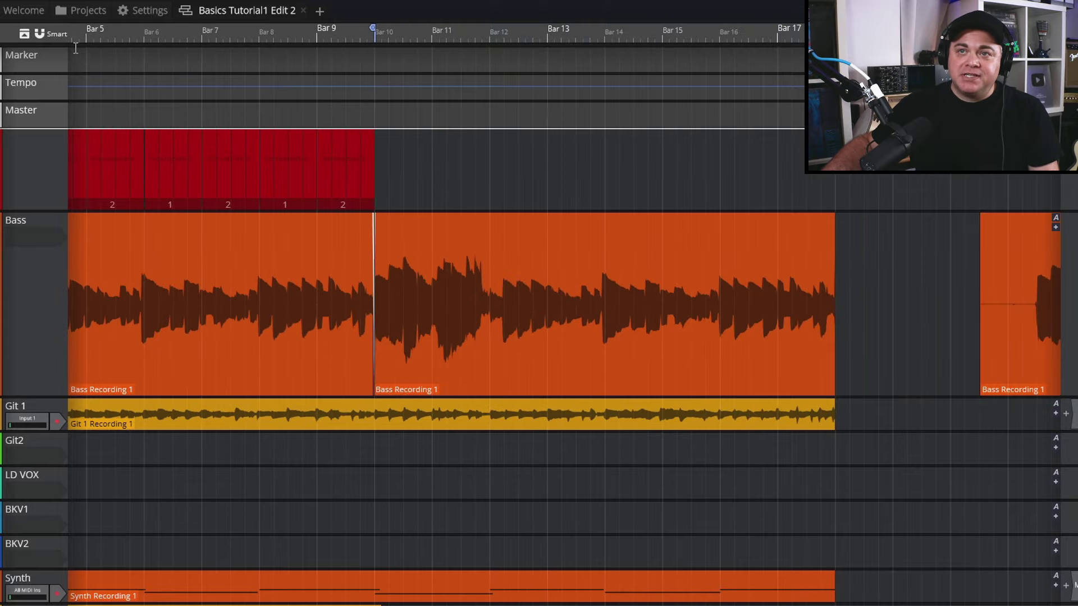
{"action": "key", "text": "Home"}
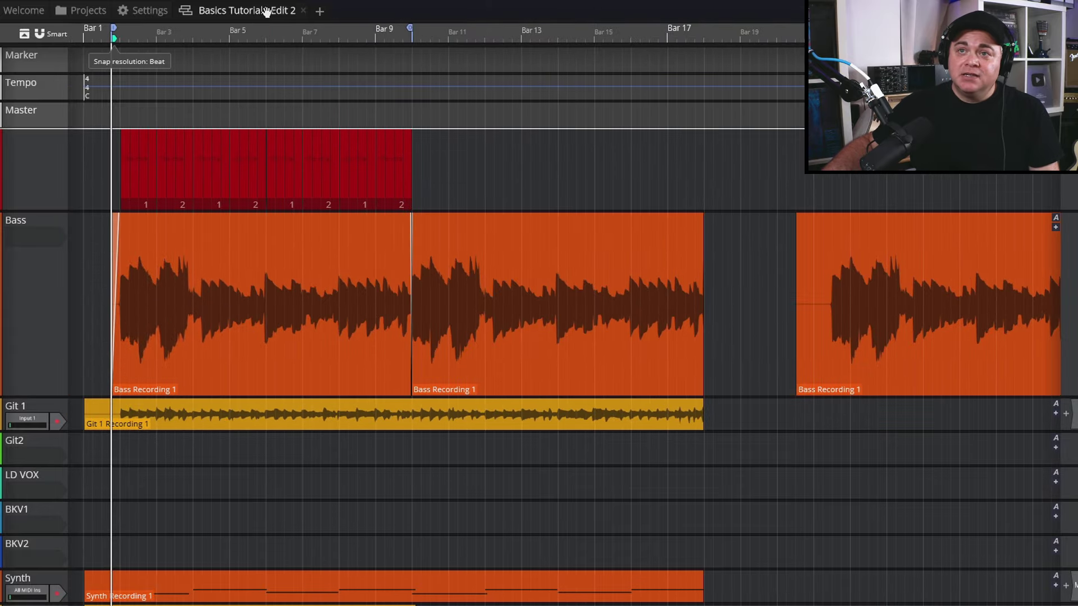
{"action": "scroll", "coordinate": [418, 145], "scroll_direction": "down", "scroll_amount": 2}
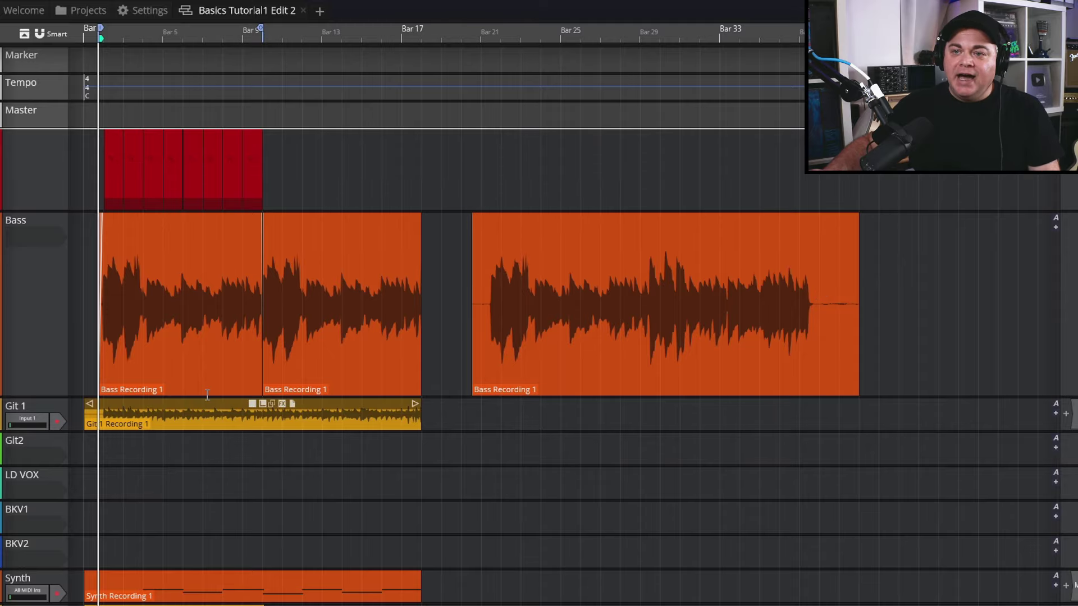
{"action": "scroll", "coordinate": [209, 411], "scroll_direction": "up", "scroll_amount": 3}
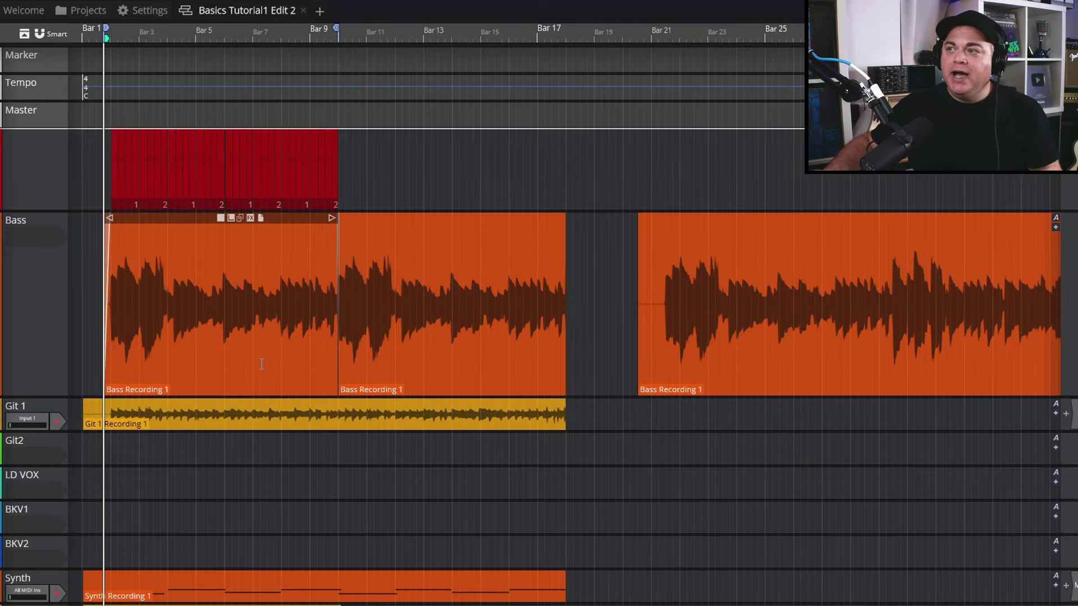
Step: Open the export settings for rendering the edit to a file and turn off Render Automatically
{"action": "left_click", "coordinate": [9, 604]}
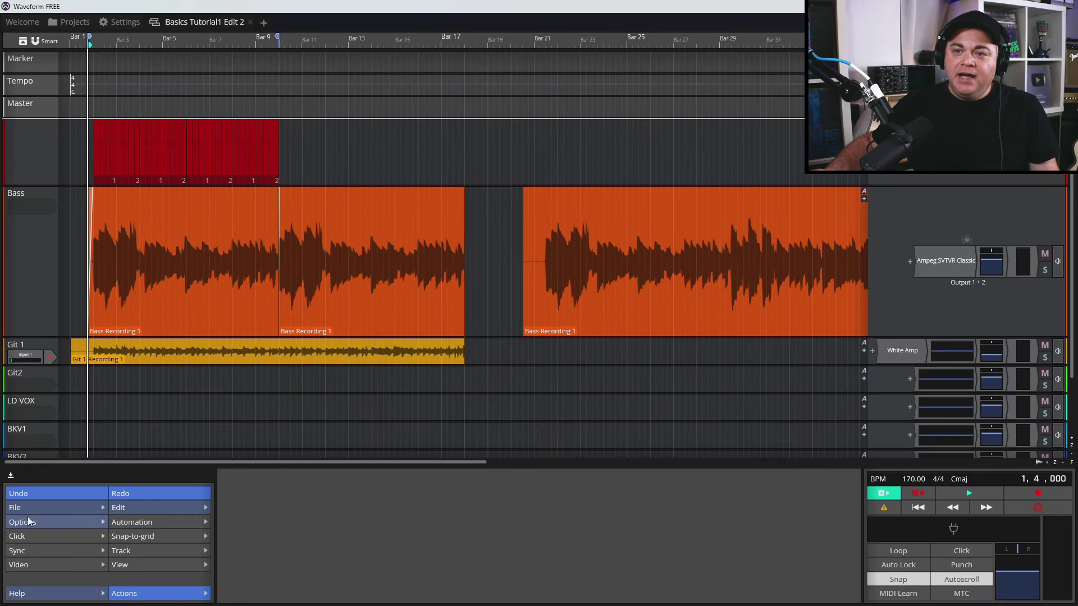
{"action": "left_click", "coordinate": [20, 589]}
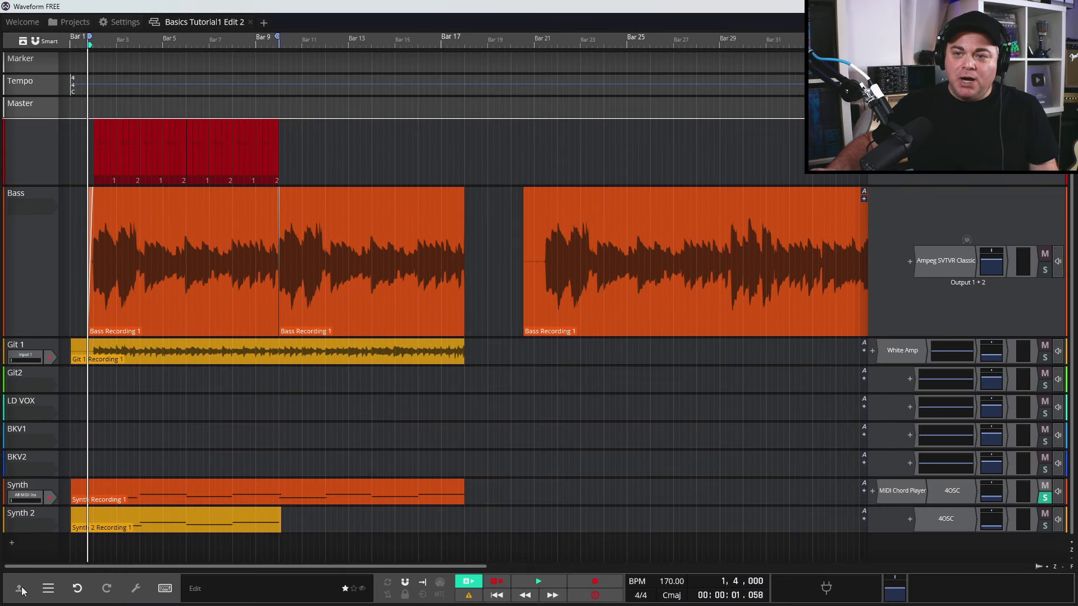
{"action": "left_click", "coordinate": [20, 590]}
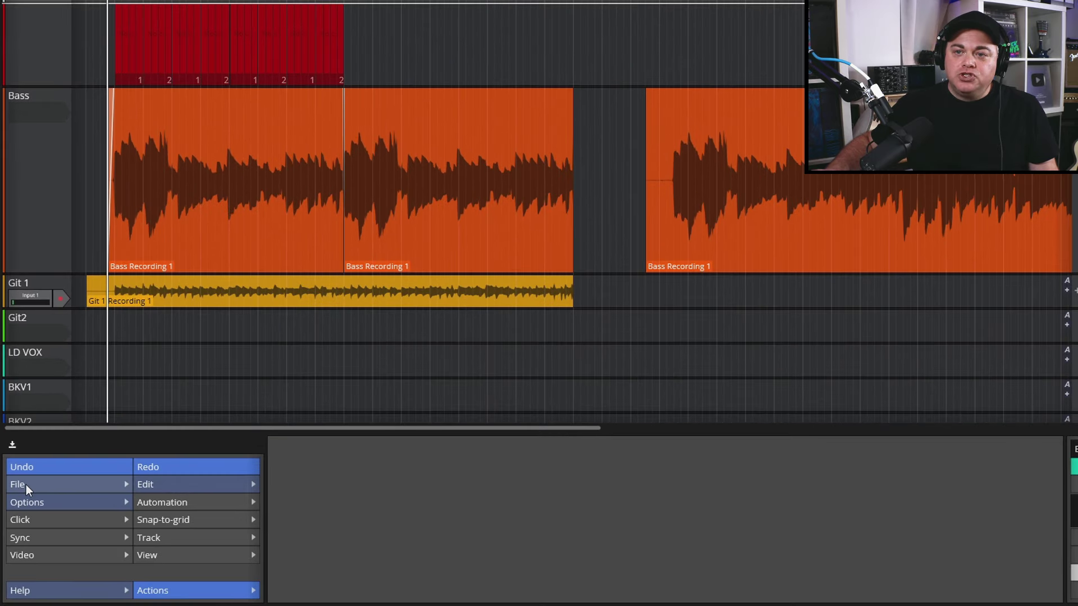
{"action": "left_click", "coordinate": [26, 484]}
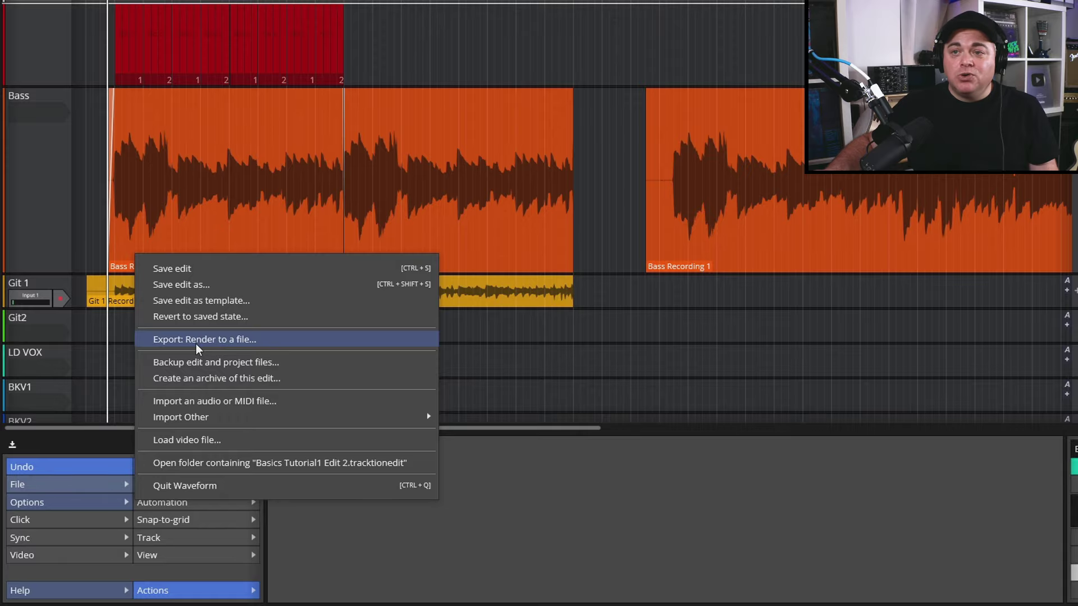
{"action": "left_click", "coordinate": [218, 341]}
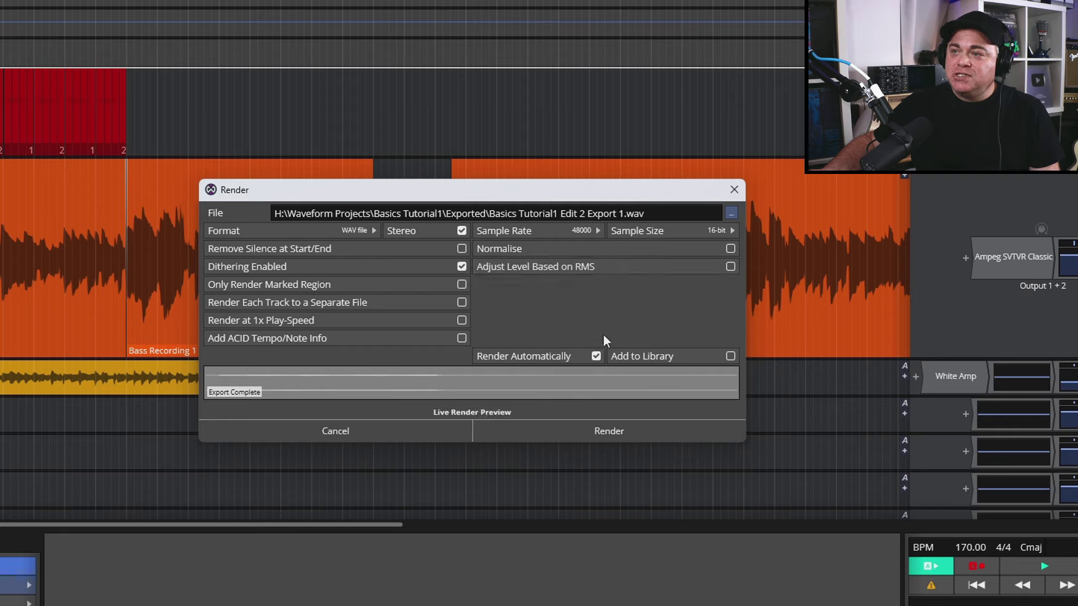
{"action": "left_click", "coordinate": [595, 355]}
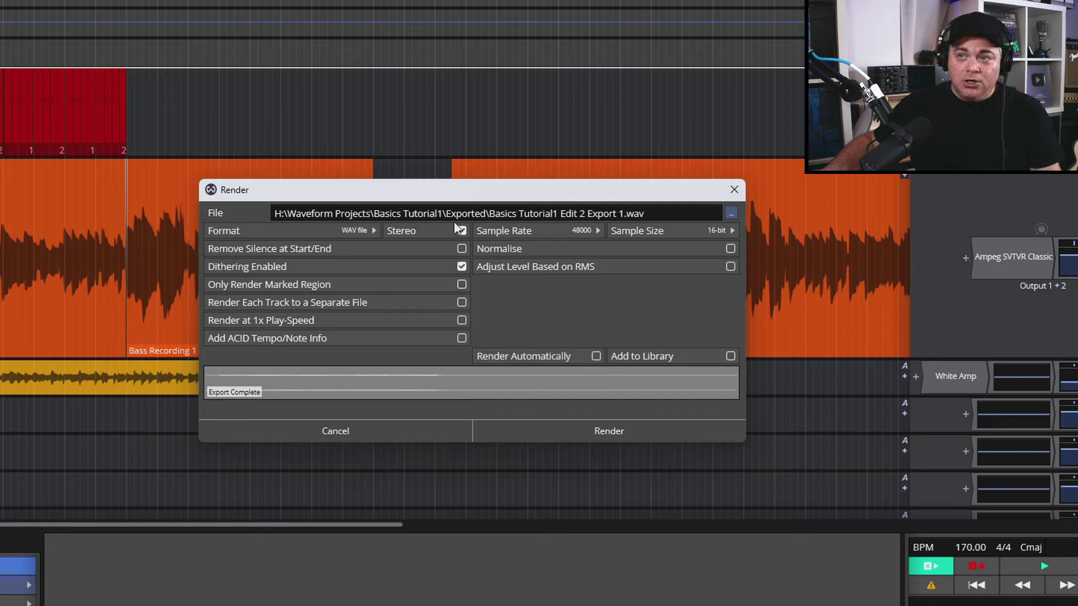
Step: Set the render's sample size to 24-bit, disable dithering and enable Only Render Marked Region
{"action": "left_click", "coordinate": [369, 230]}
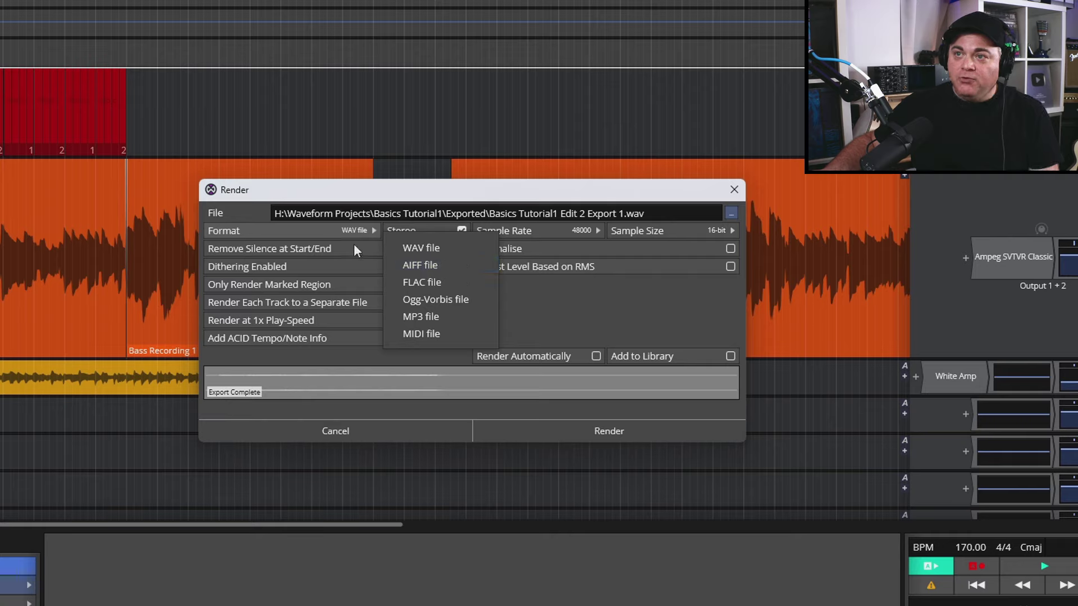
{"action": "left_click", "coordinate": [352, 199]}
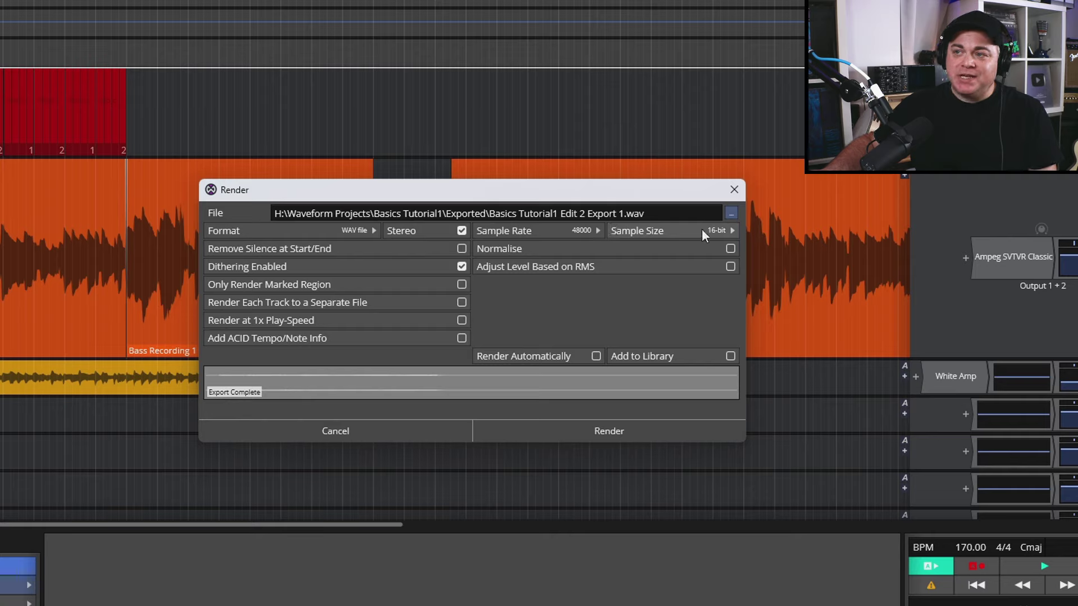
{"action": "left_click", "coordinate": [733, 231]}
{"action": "left_click", "coordinate": [713, 285]}
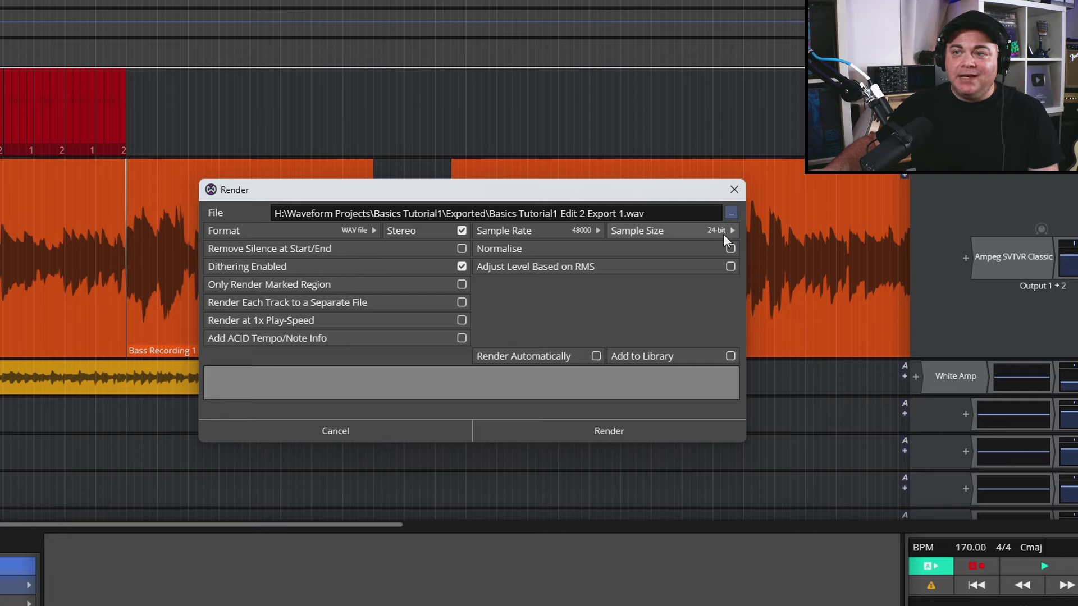
{"action": "left_click", "coordinate": [462, 267]}
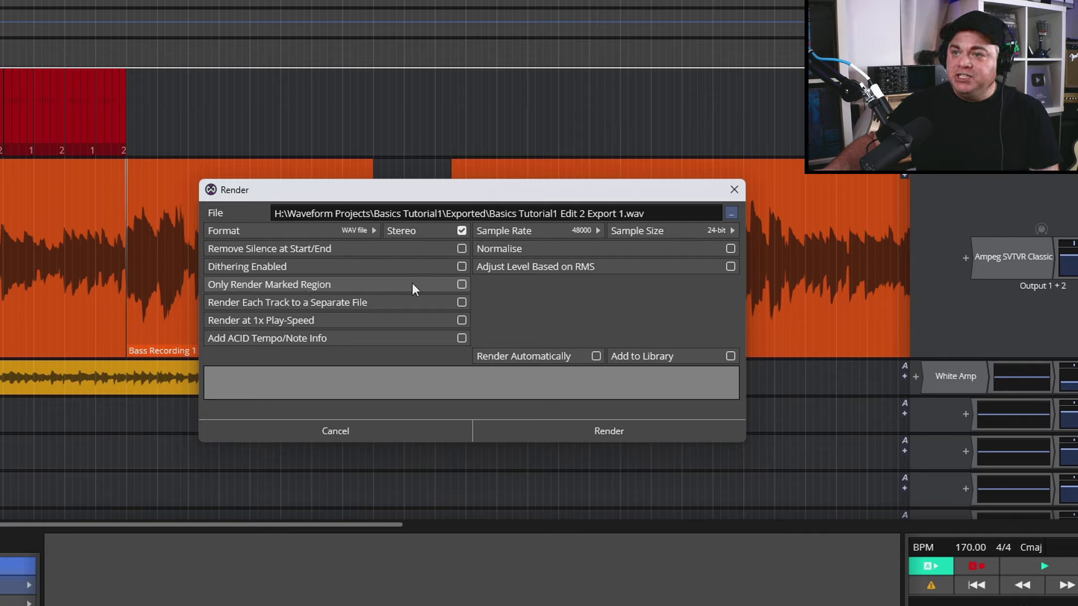
{"action": "left_click", "coordinate": [461, 283]}
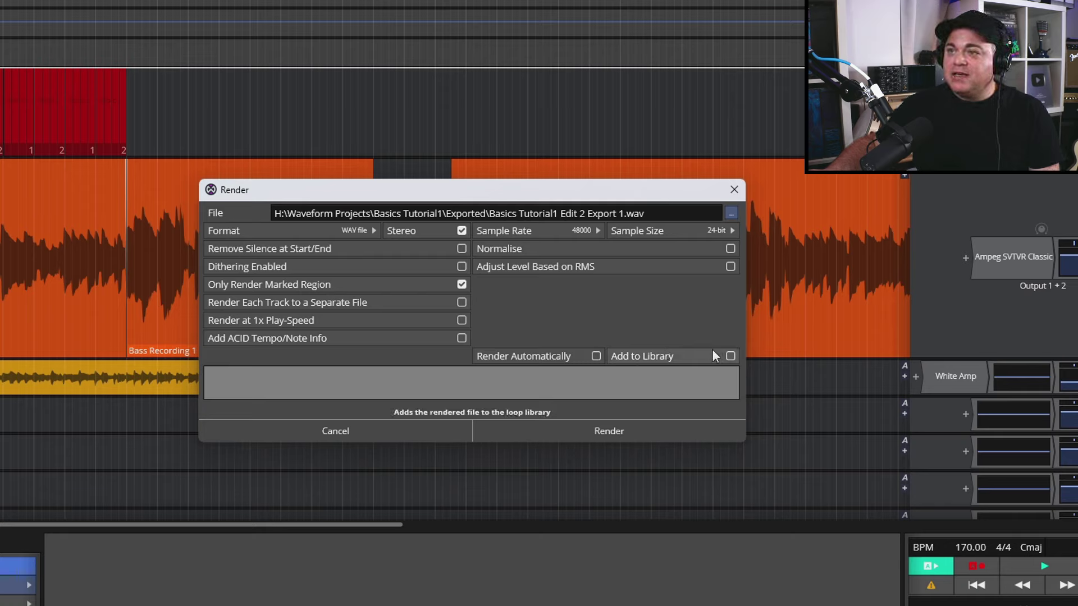
Step: Save the render target as Basics Tutorial1 Edit 2 Export 1 in the Exported folder and start the render
{"action": "left_click", "coordinate": [731, 213]}
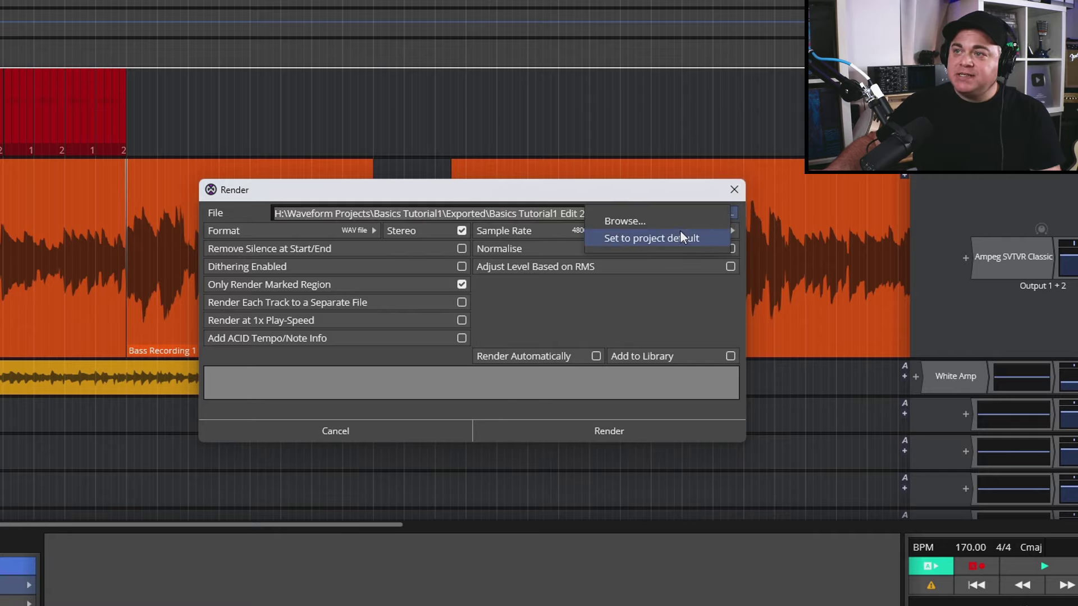
{"action": "left_click", "coordinate": [645, 221]}
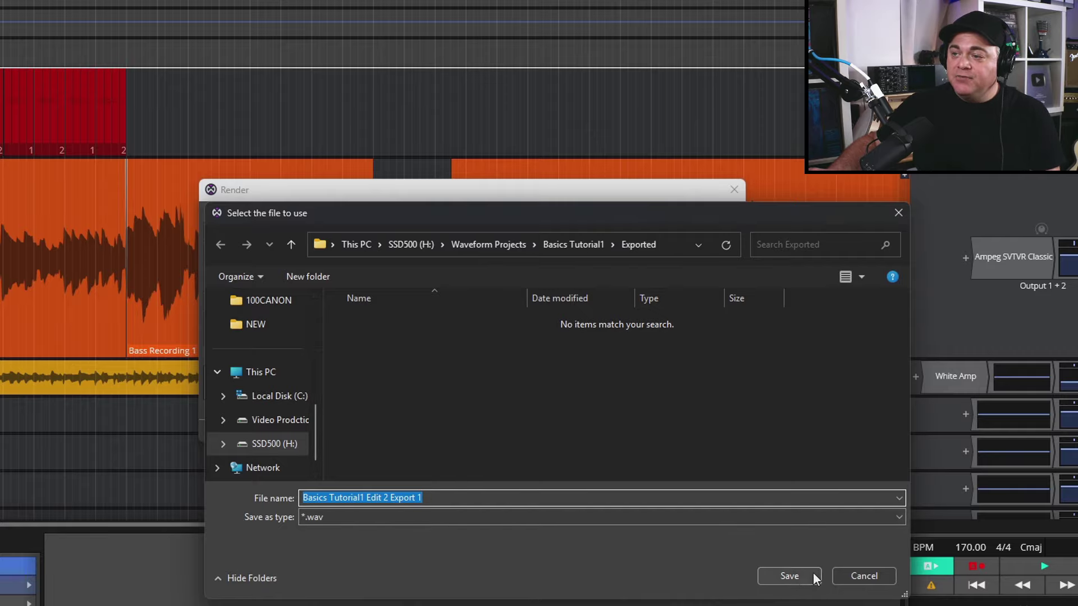
{"action": "left_click", "coordinate": [789, 576]}
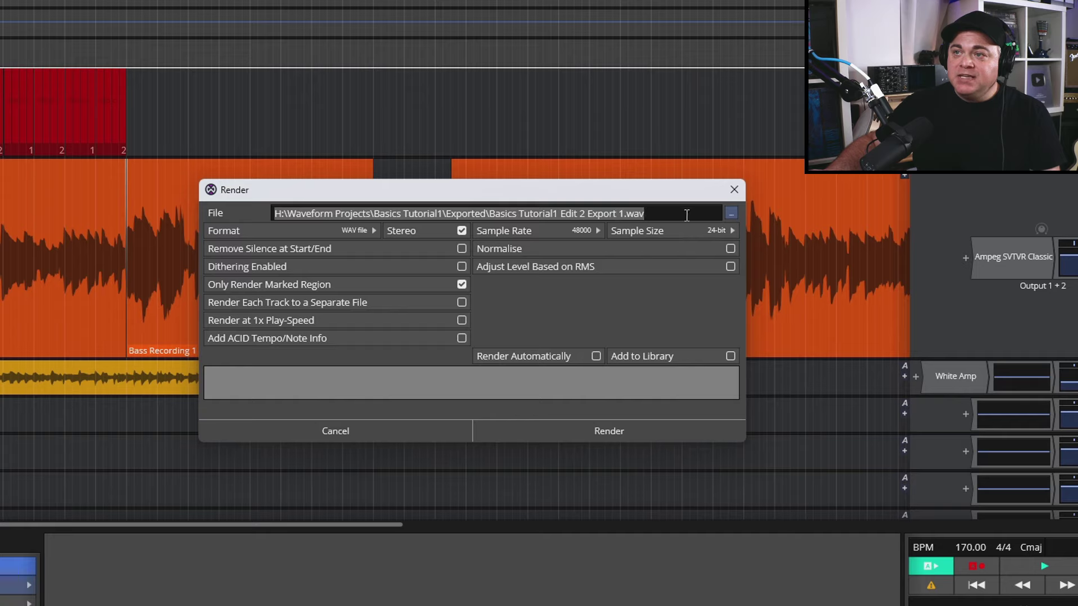
{"action": "left_click", "coordinate": [562, 437]}
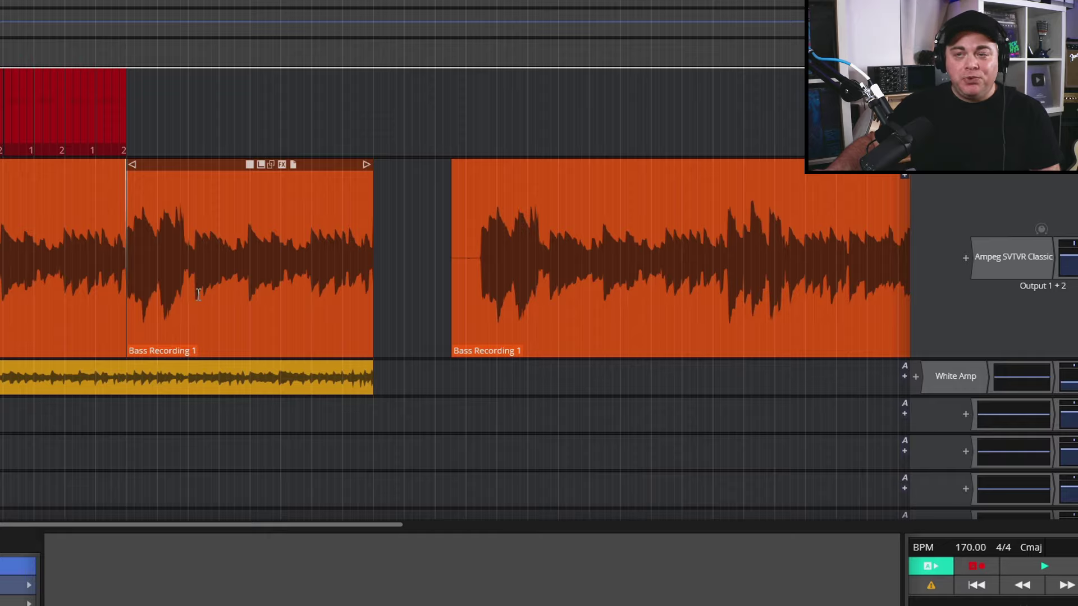
Step: Switch to File Explorer, open the Basics Tutorial1 project's Exported folder and widen the Name column to read the exported file names
{"action": "double_click", "coordinate": [34, 131]}
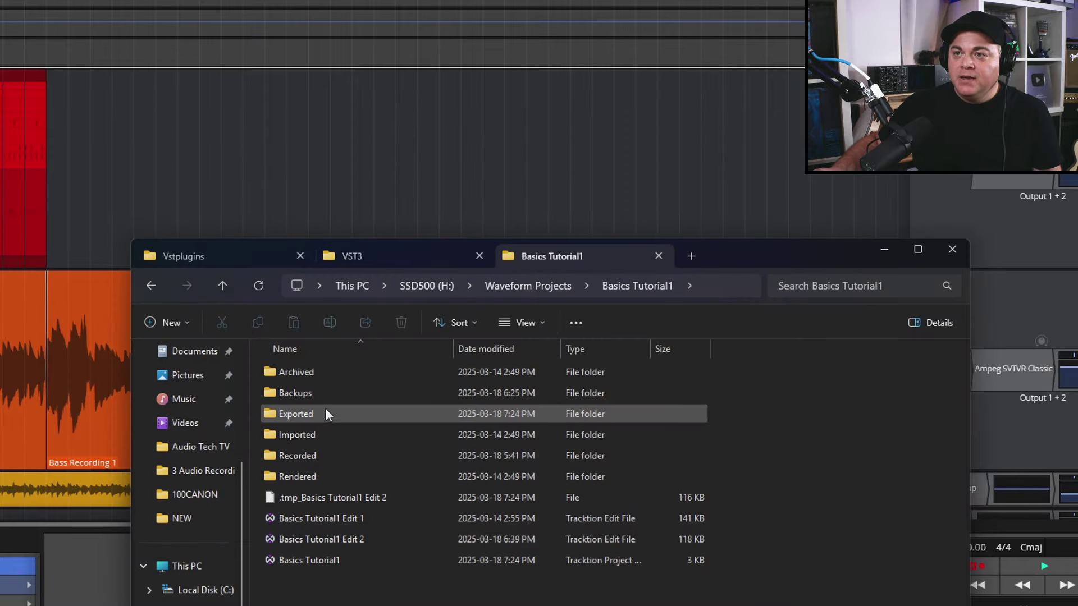
{"action": "double_click", "coordinate": [291, 414]}
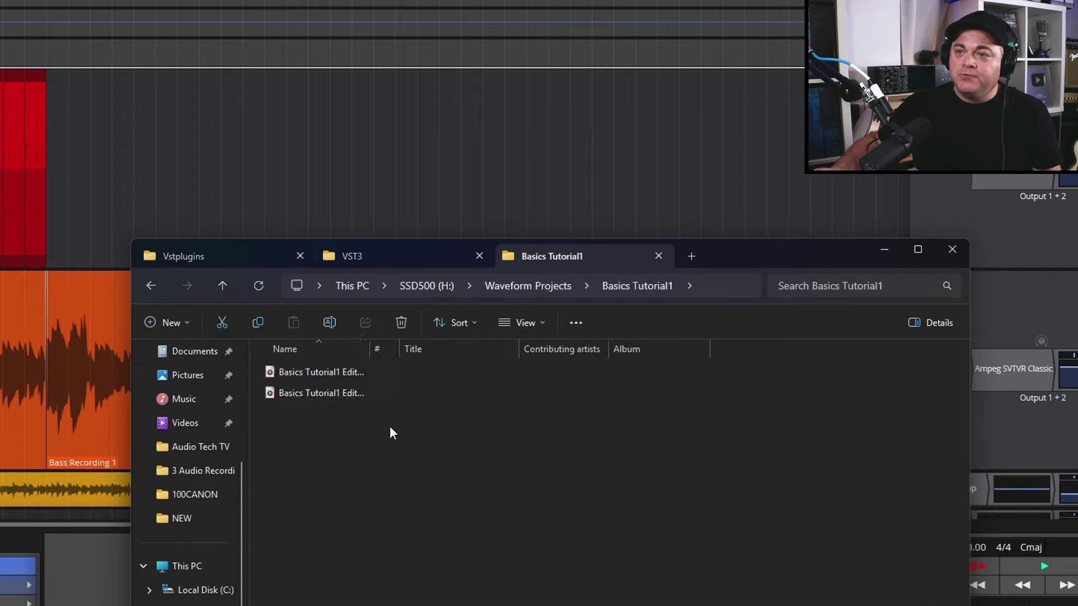
{"action": "left_click_drag", "start_coordinate": [369, 348], "coordinate": [454, 349]}
{"action": "left_click", "coordinate": [295, 392]}
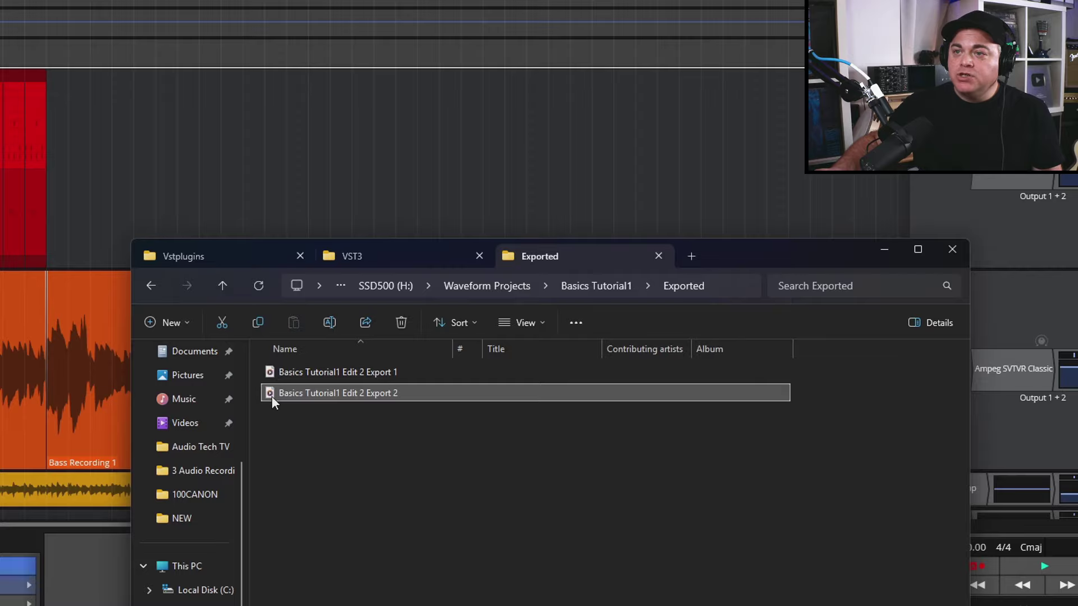
{"action": "left_click", "coordinate": [301, 370]}
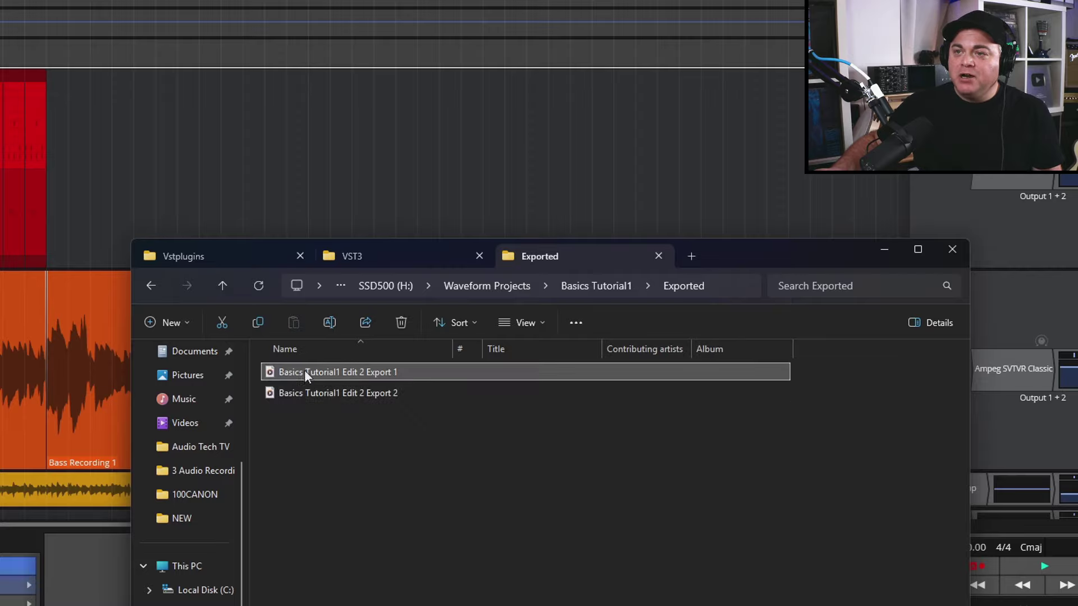
Step: Play the exported file Basics Tutorial1 Edit 2 Export 2 to check it, and close the media player
{"action": "left_click", "coordinate": [271, 395]}
{"action": "double_click", "coordinate": [271, 396]}
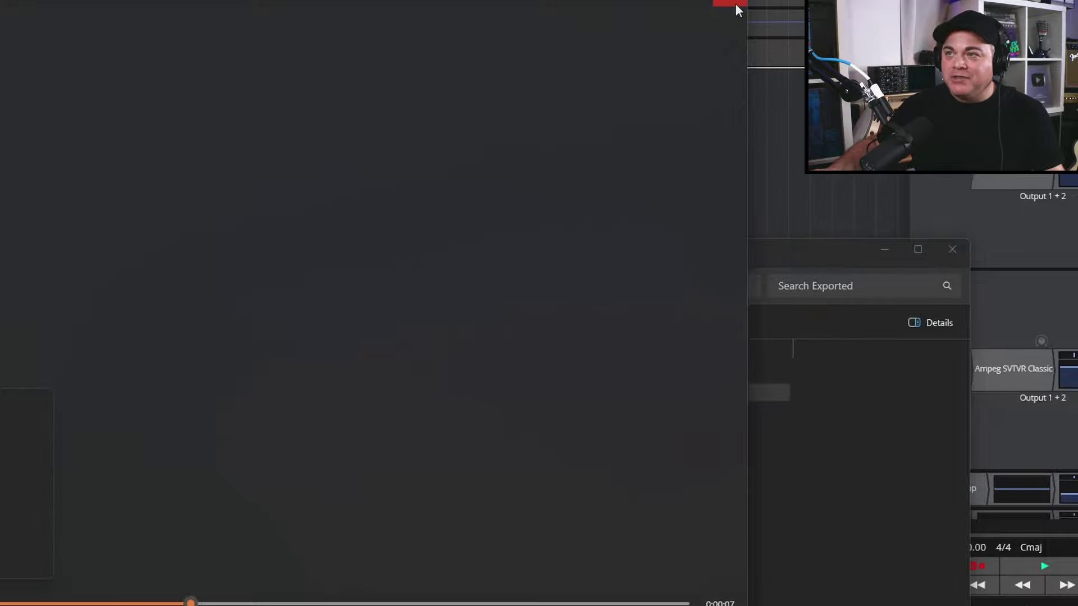
{"action": "left_click", "coordinate": [724, 1]}
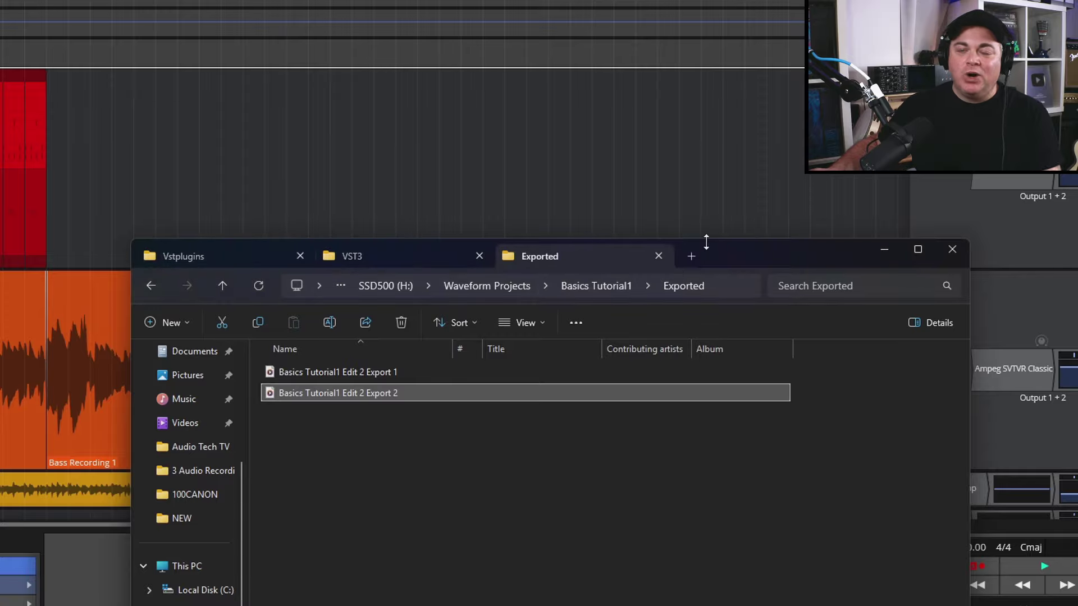